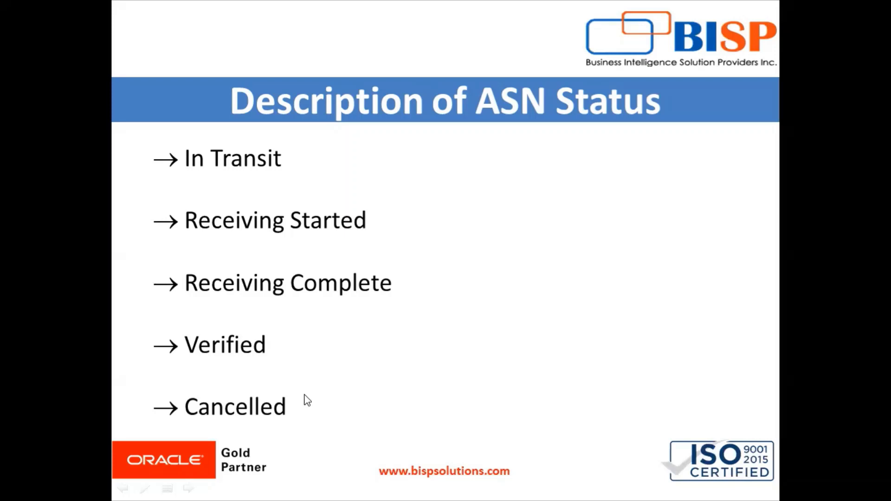
Step: Switch from the PowerPoint ASN status slide to the Oracle WMS Cloud browser window
{"action": "key", "text": "alt+Tab"}
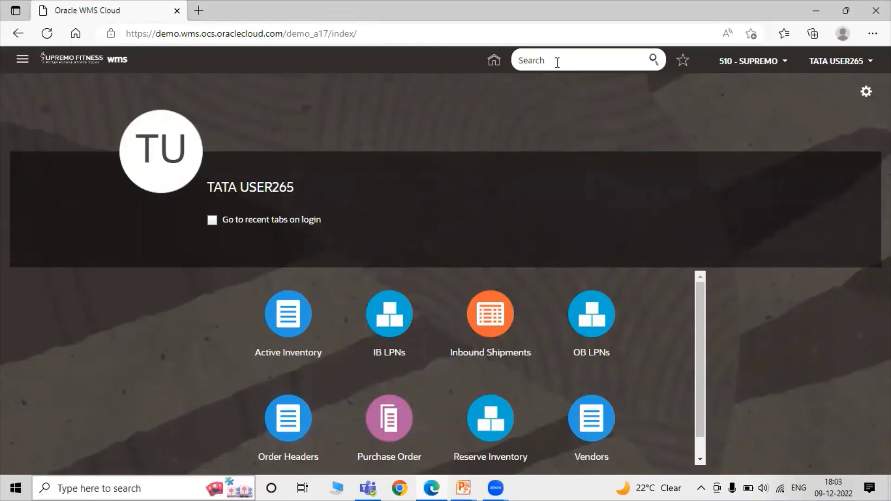
Step: Open the Inbound Shipments screen from the search suggestions
{"action": "type", "text": "Inbou"}
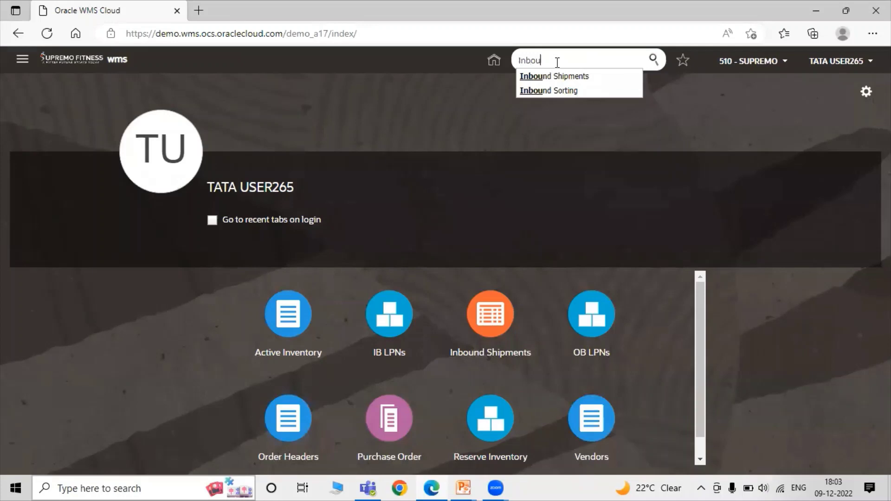
{"action": "key", "text": "Down"}
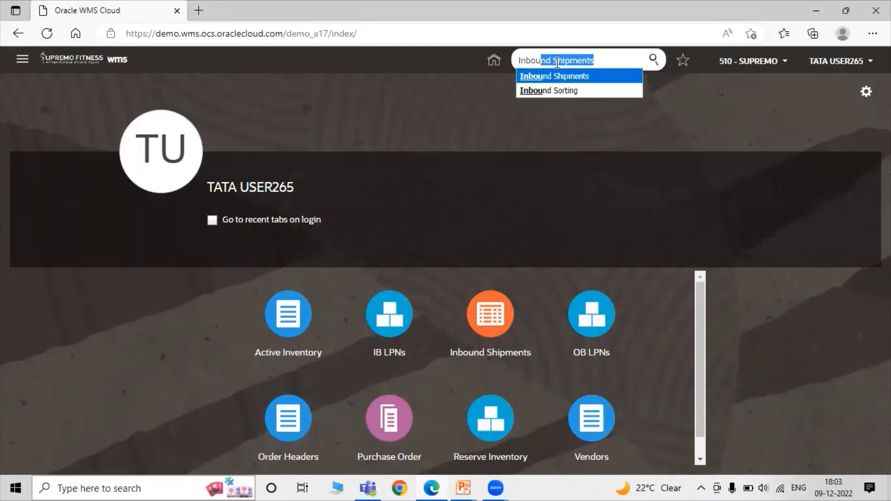
{"action": "key", "text": "Return"}
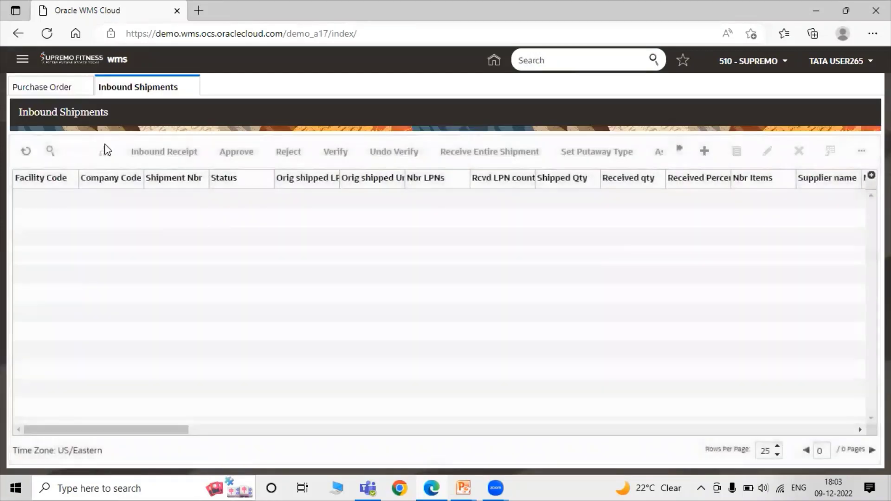
Step: Create a new inbound shipment with a generated number SH00000352 and save it
{"action": "left_click", "coordinate": [705, 153]}
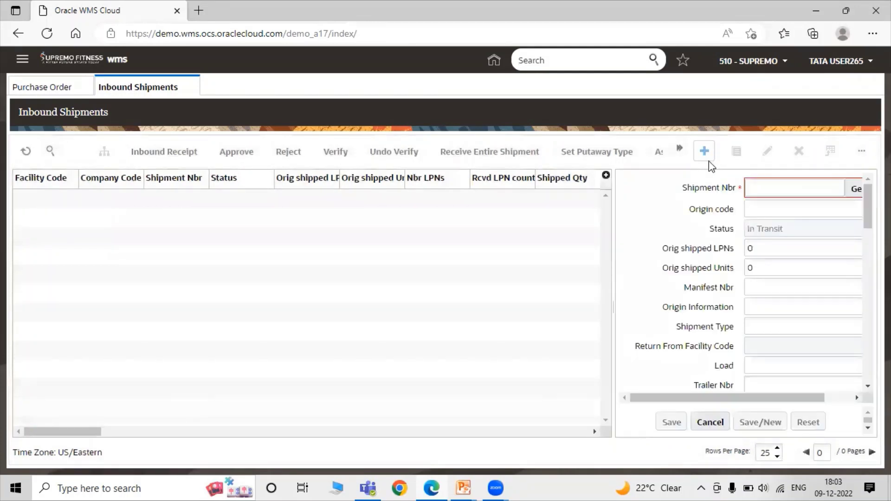
{"action": "left_click_drag", "start_coordinate": [733, 394], "coordinate": [815, 392]}
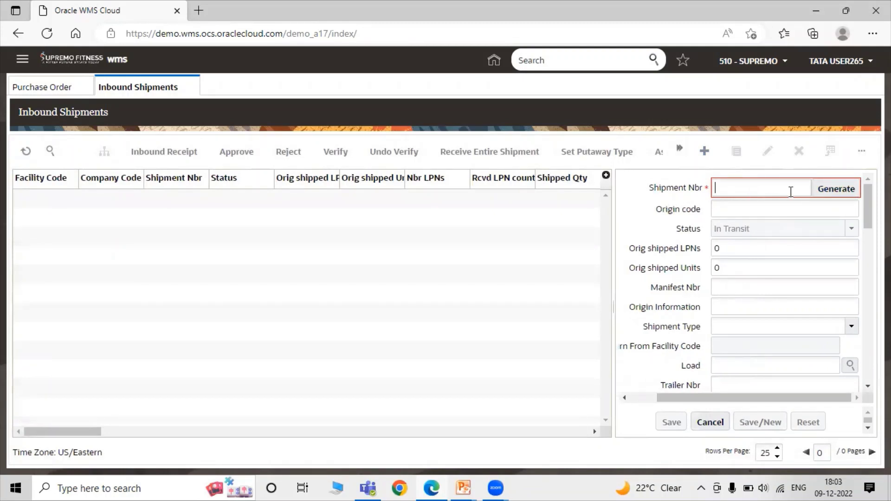
{"action": "left_click", "coordinate": [836, 192]}
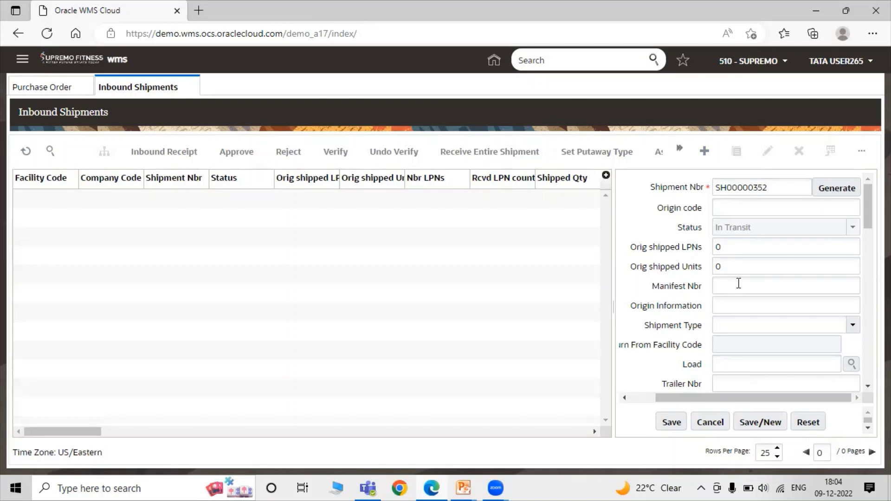
{"action": "left_click", "coordinate": [672, 424]}
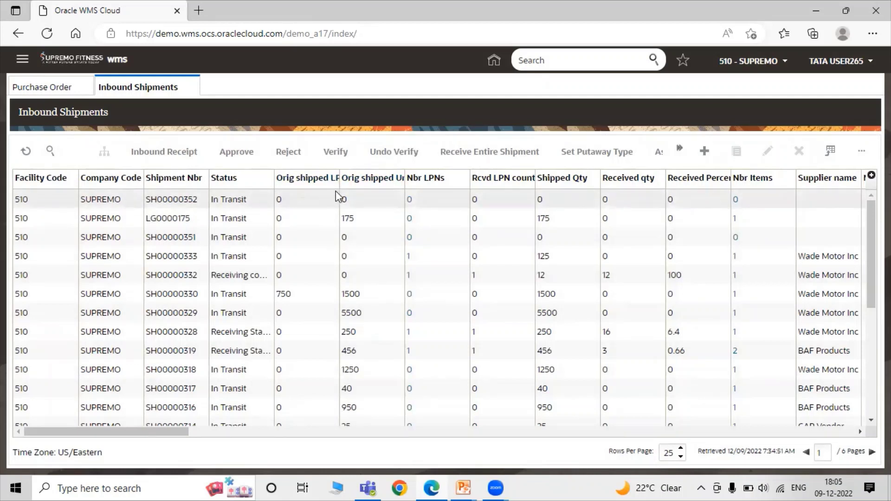
Step: Select shipment SH00000352, open its Inbound Shipment Dtl view, and start a new detail line
{"action": "left_click", "coordinate": [314, 195]}
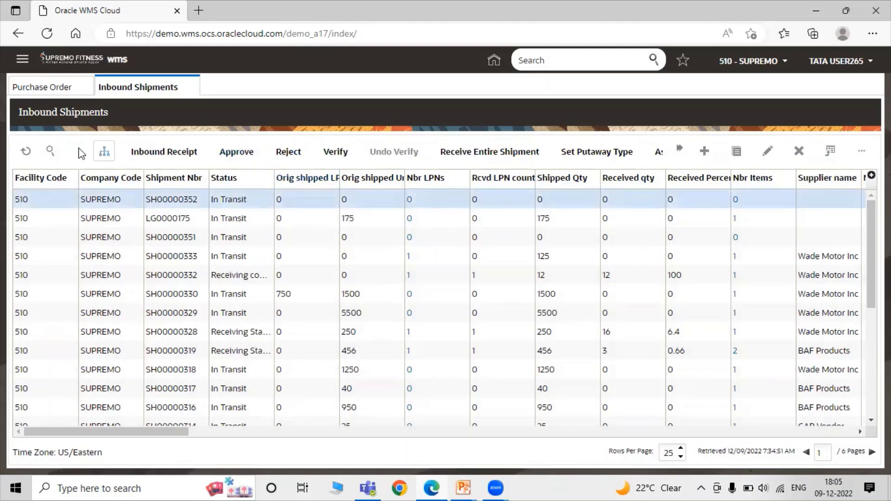
{"action": "left_click", "coordinate": [107, 154]}
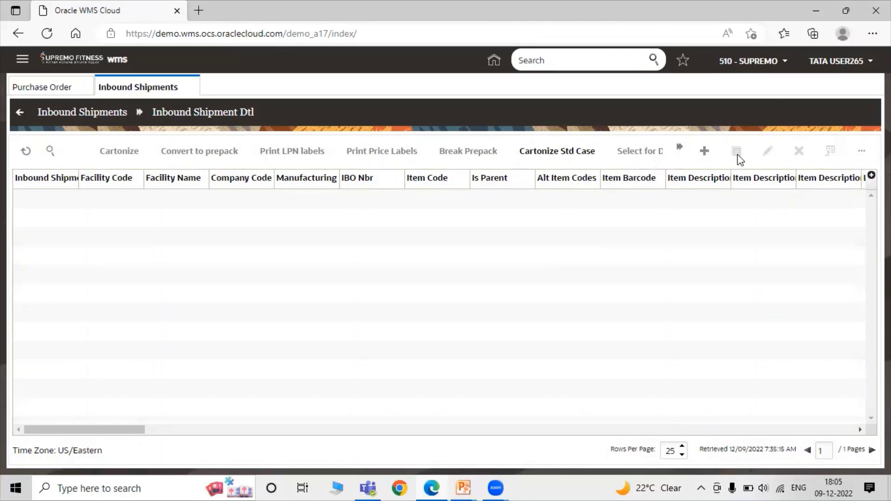
{"action": "left_click", "coordinate": [702, 154]}
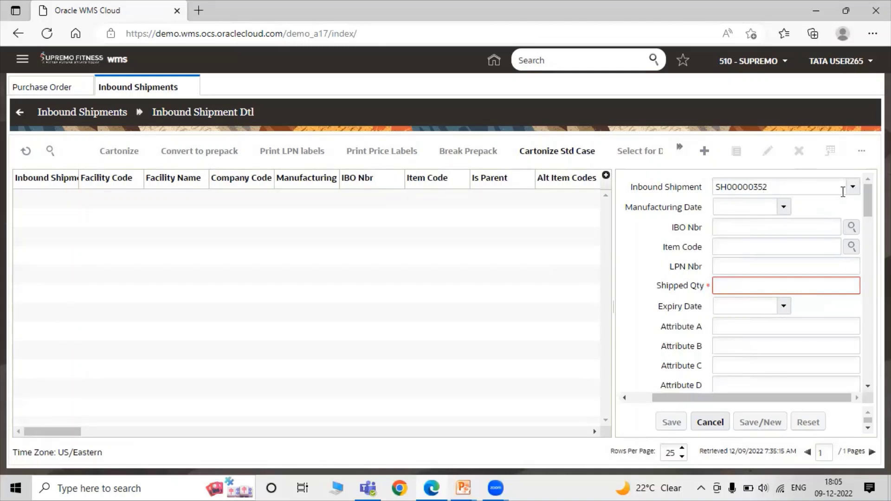
Step: Set manufacturing date 12/10/2022 and pick IBO 623675 from the lookup
{"action": "left_click", "coordinate": [783, 207]}
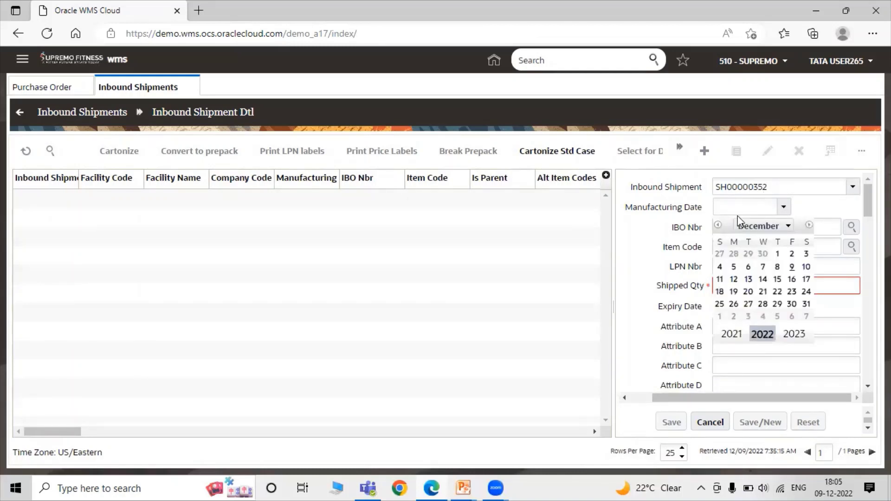
{"action": "left_click", "coordinate": [802, 269]}
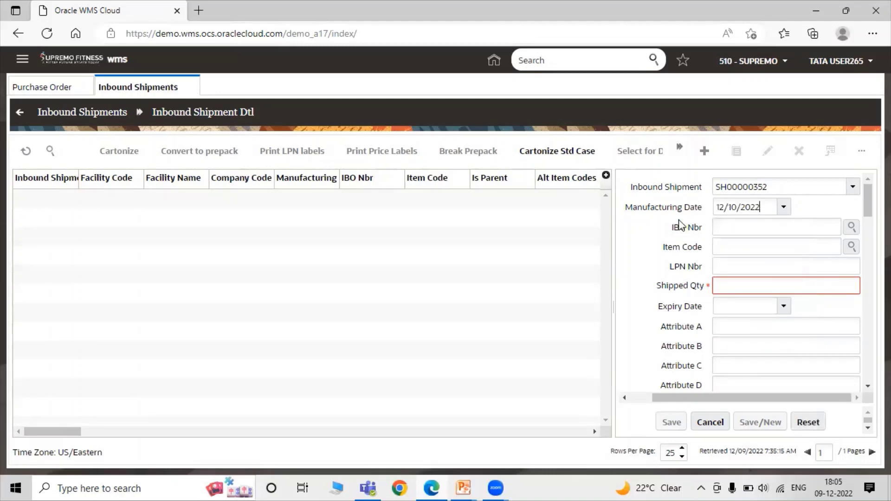
{"action": "left_click", "coordinate": [848, 230]}
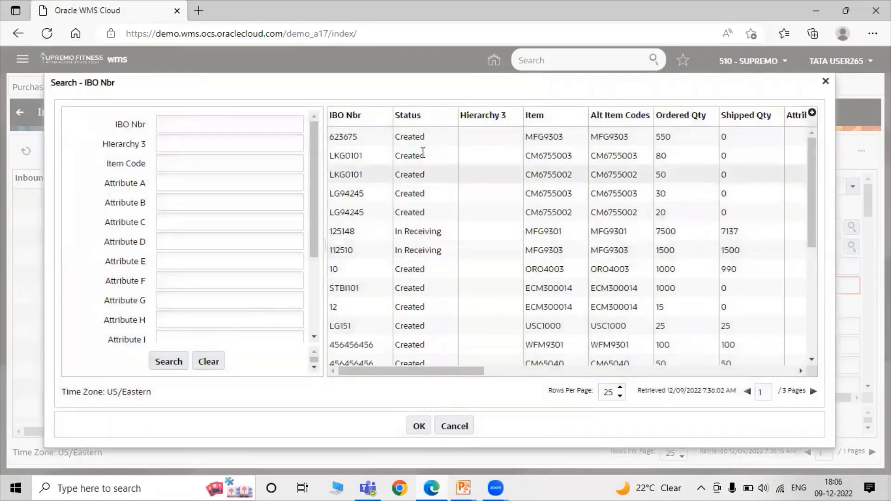
{"action": "left_click", "coordinate": [332, 144]}
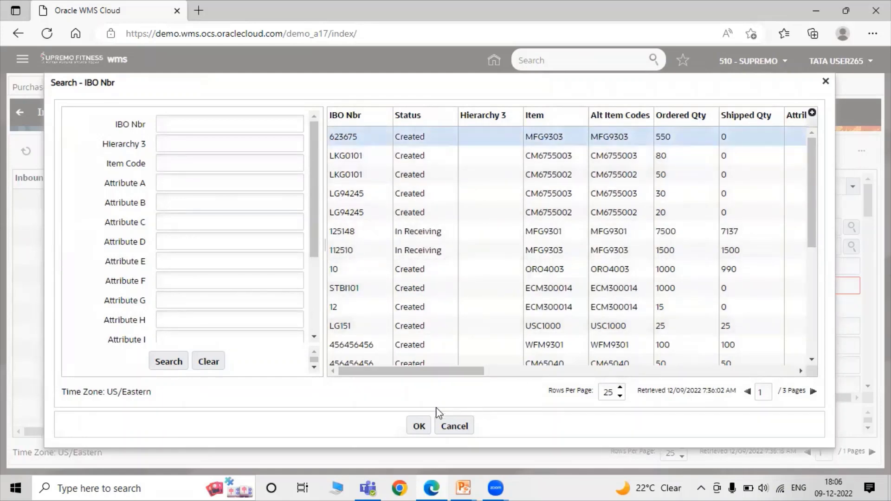
{"action": "left_click", "coordinate": [419, 426]}
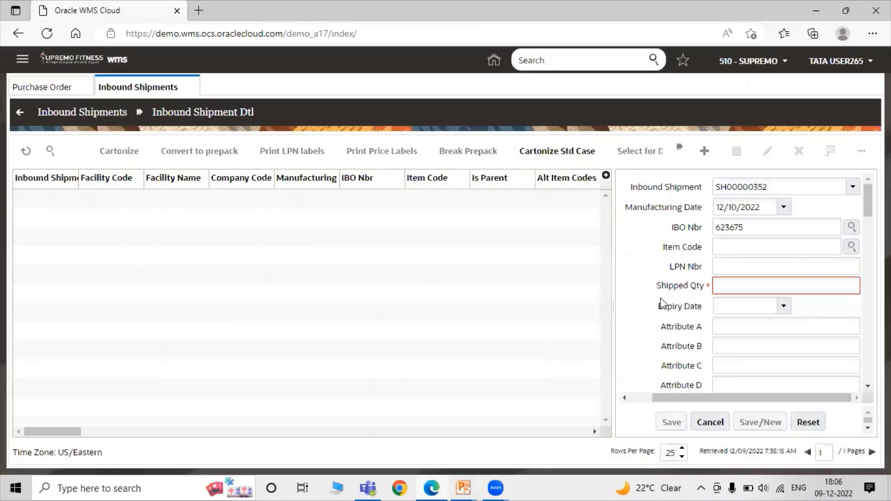
Step: Choose item MFG9303 from the Item Code lookup
{"action": "left_click", "coordinate": [851, 246]}
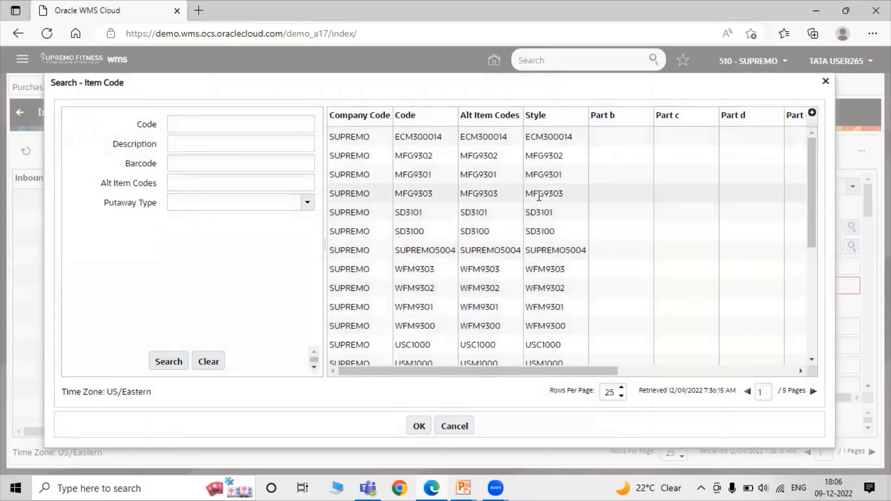
{"action": "left_click", "coordinate": [522, 195]}
{"action": "left_click_drag", "start_coordinate": [541, 369], "coordinate": [658, 367]}
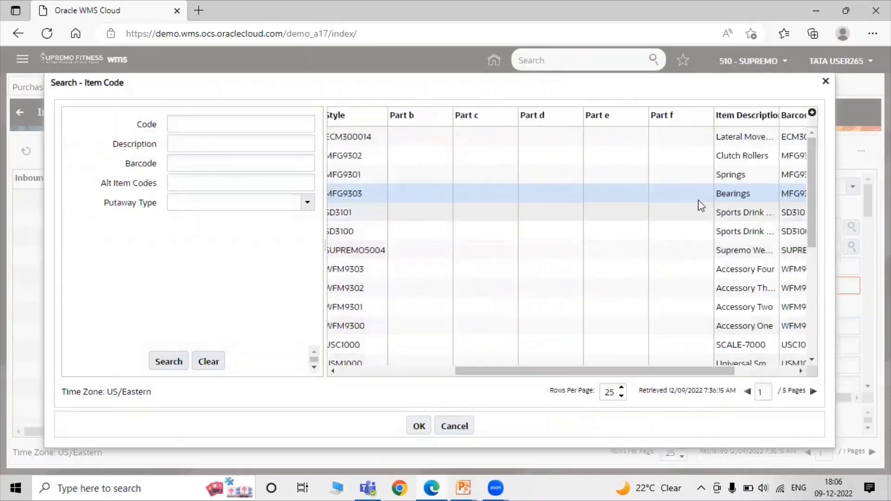
{"action": "left_click_drag", "start_coordinate": [602, 371], "coordinate": [433, 363]}
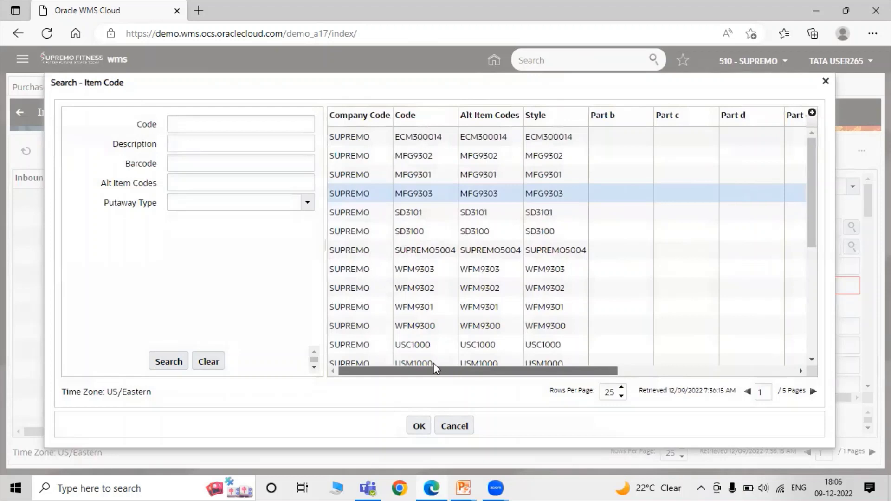
{"action": "left_click", "coordinate": [462, 194]}
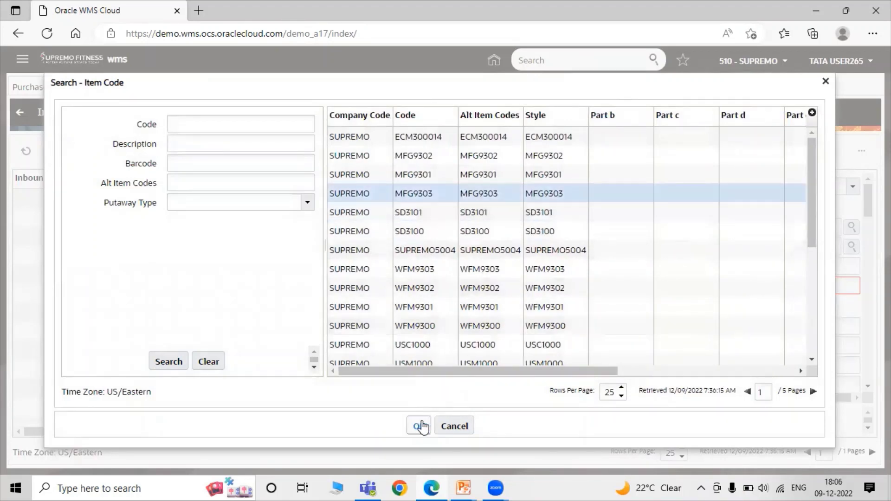
{"action": "left_click", "coordinate": [419, 426]}
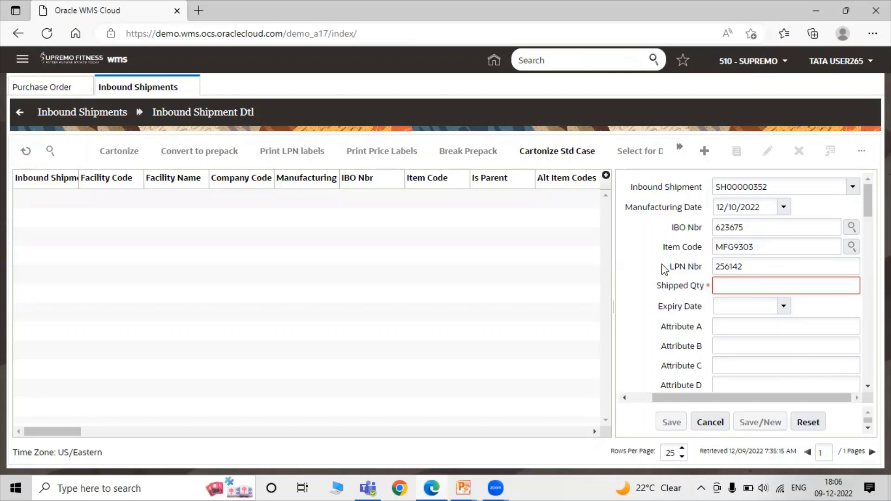
Step: Enter 750 as the shipped quantity, leaving the expiry date blank
{"action": "left_click", "coordinate": [761, 282]}
{"action": "type", "text": "750"}
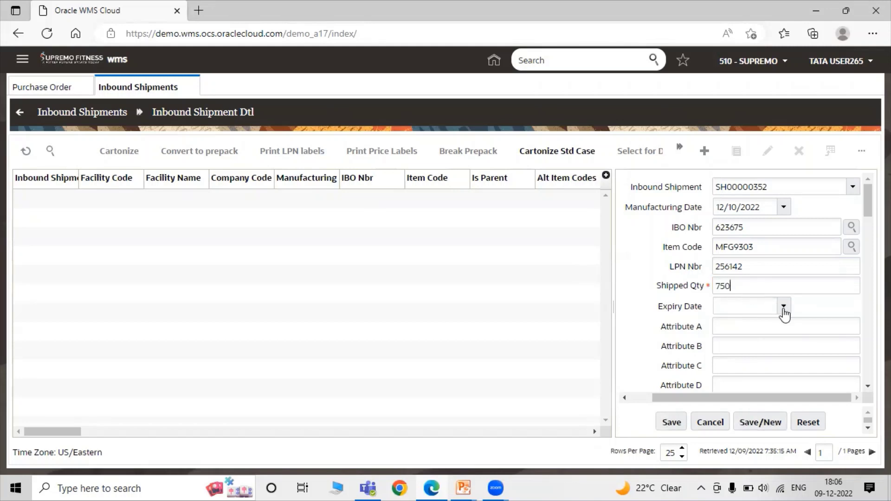
{"action": "left_click", "coordinate": [783, 307]}
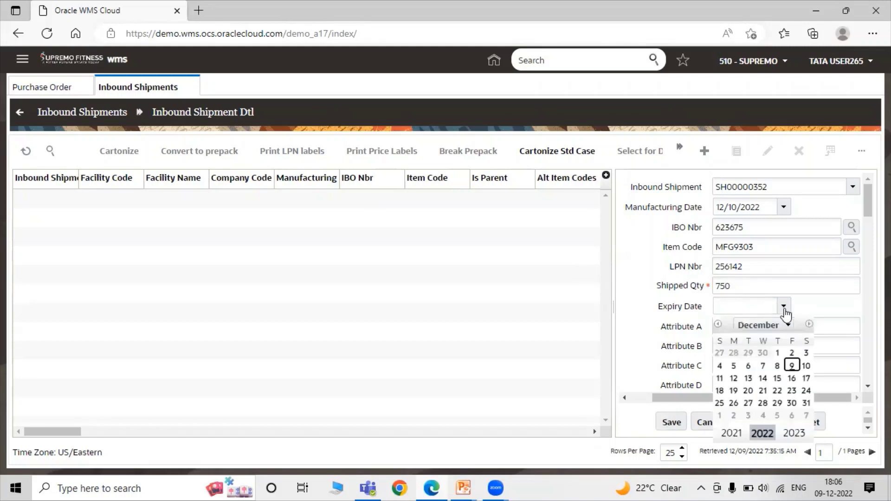
{"action": "left_click", "coordinate": [812, 308]}
Step: Save the detail line, triggering a warning that 750 exceeds PO quantity 550
{"action": "scroll", "coordinate": [789, 297], "scroll_direction": "down", "scroll_amount": 3}
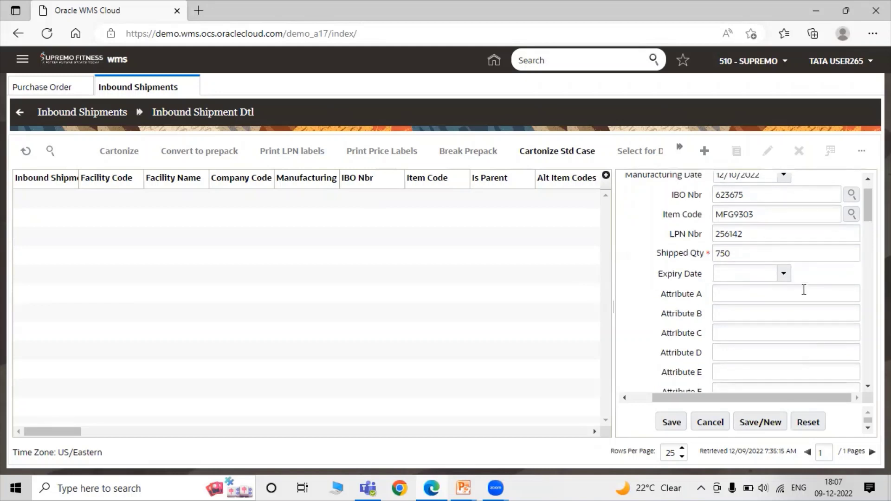
{"action": "scroll", "coordinate": [693, 278], "scroll_direction": "down", "scroll_amount": 5}
{"action": "scroll", "coordinate": [694, 276], "scroll_direction": "up", "scroll_amount": 4}
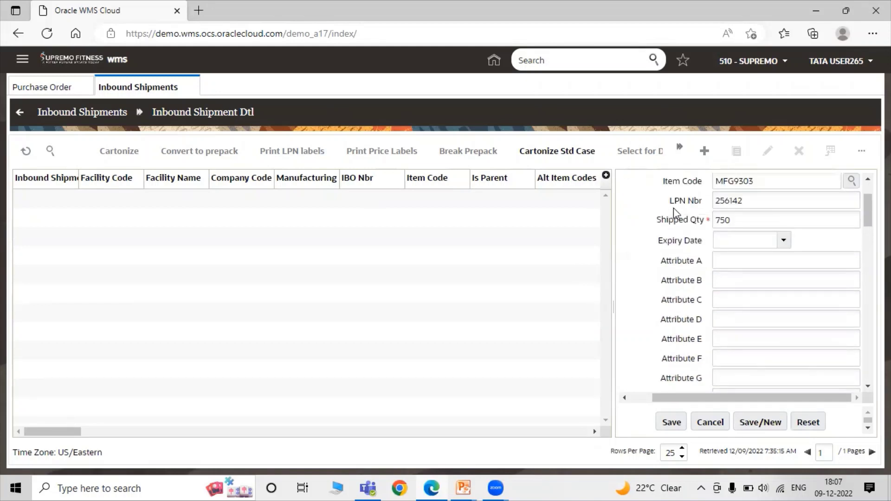
{"action": "scroll", "coordinate": [678, 222], "scroll_direction": "down", "scroll_amount": 2}
{"action": "scroll", "coordinate": [679, 253], "scroll_direction": "down", "scroll_amount": 5}
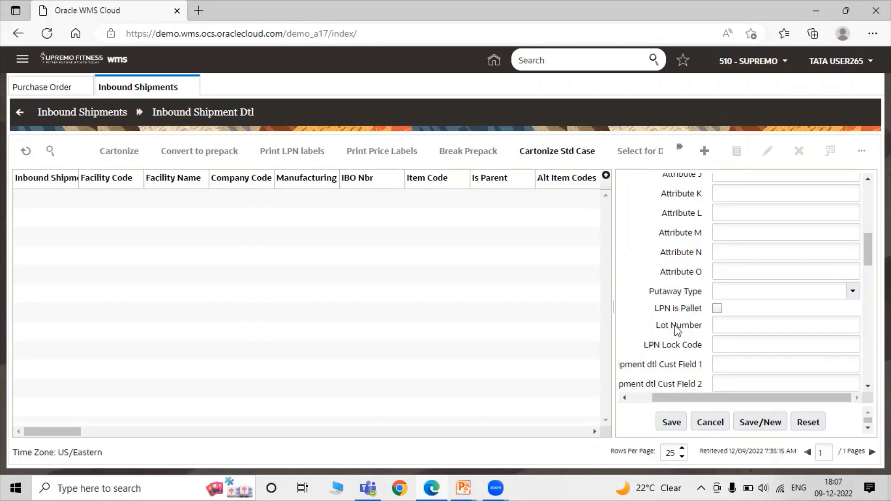
{"action": "scroll", "coordinate": [703, 324], "scroll_direction": "down", "scroll_amount": 4}
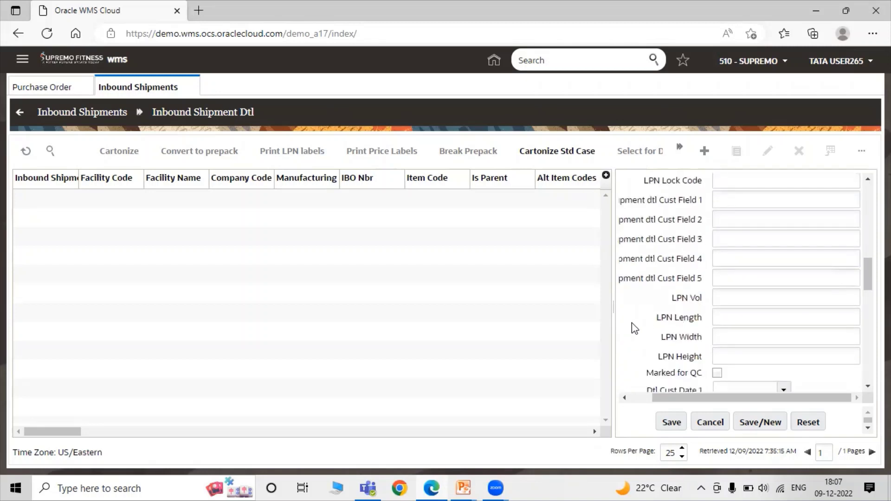
{"action": "scroll", "coordinate": [764, 319], "scroll_direction": "down", "scroll_amount": 3}
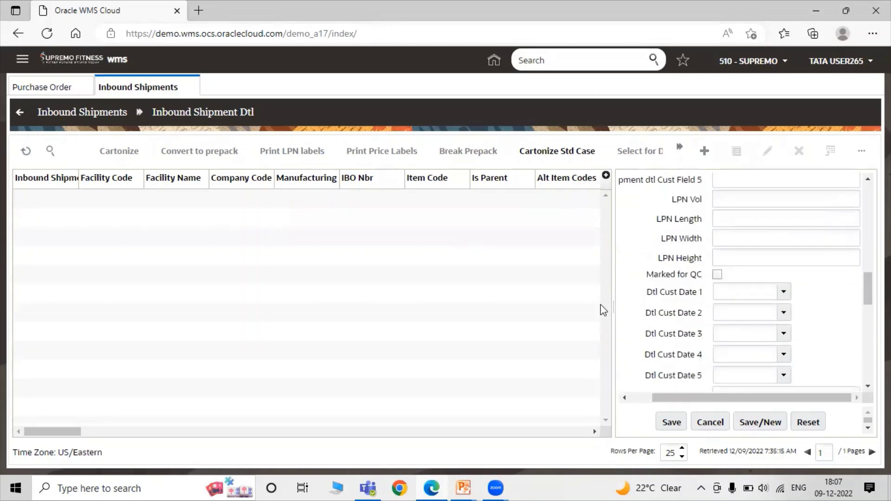
{"action": "scroll", "coordinate": [673, 324], "scroll_direction": "up", "scroll_amount": 3}
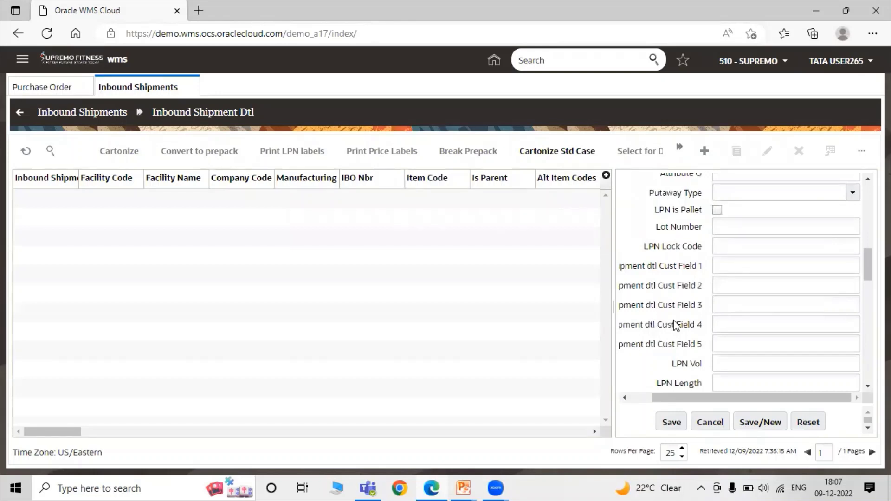
{"action": "scroll", "coordinate": [675, 325], "scroll_direction": "down", "scroll_amount": 10}
{"action": "scroll", "coordinate": [694, 358], "scroll_direction": "up", "scroll_amount": 1}
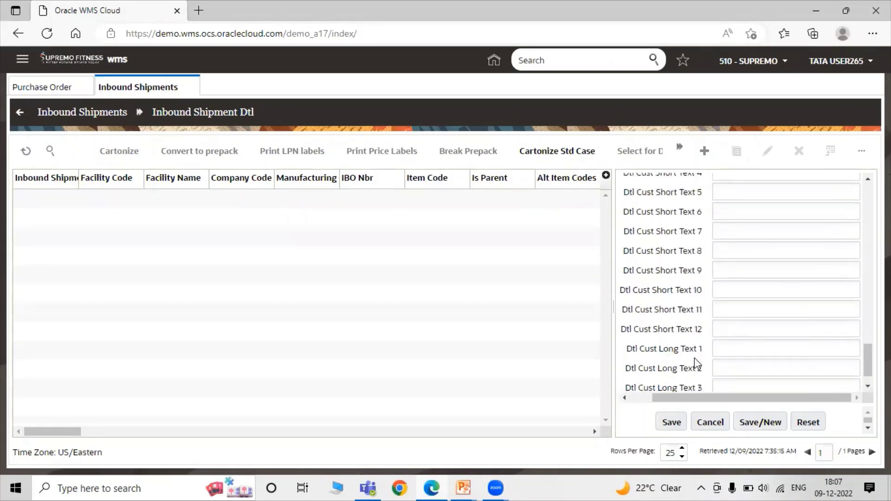
{"action": "scroll", "coordinate": [694, 358], "scroll_direction": "down", "scroll_amount": 1}
{"action": "left_click", "coordinate": [669, 422]}
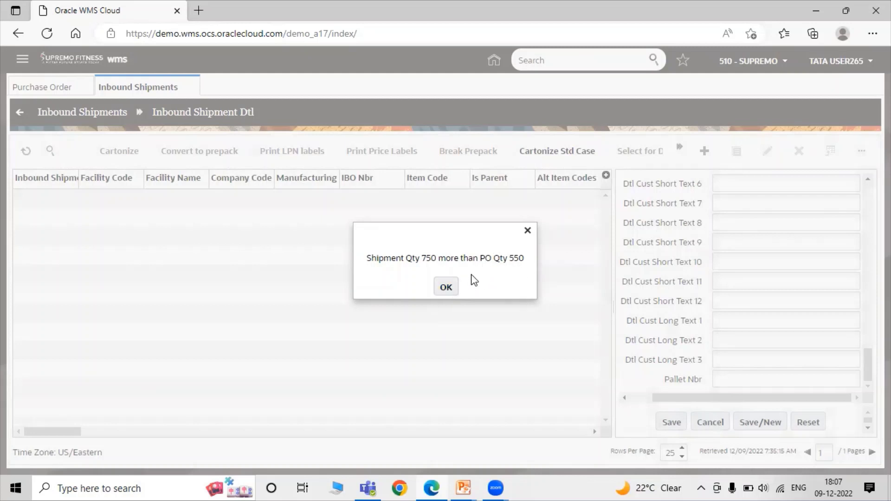
Step: Dismiss the warning, replace shipped quantity 750 with 500, and save the line
{"action": "left_click", "coordinate": [446, 291]}
{"action": "scroll", "coordinate": [738, 318], "scroll_direction": "up", "scroll_amount": 10}
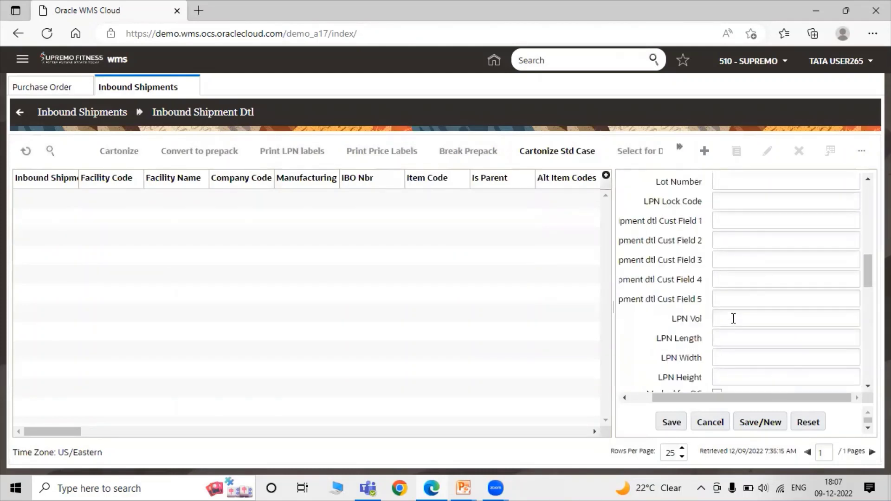
{"action": "scroll", "coordinate": [732, 316], "scroll_direction": "up", "scroll_amount": 3}
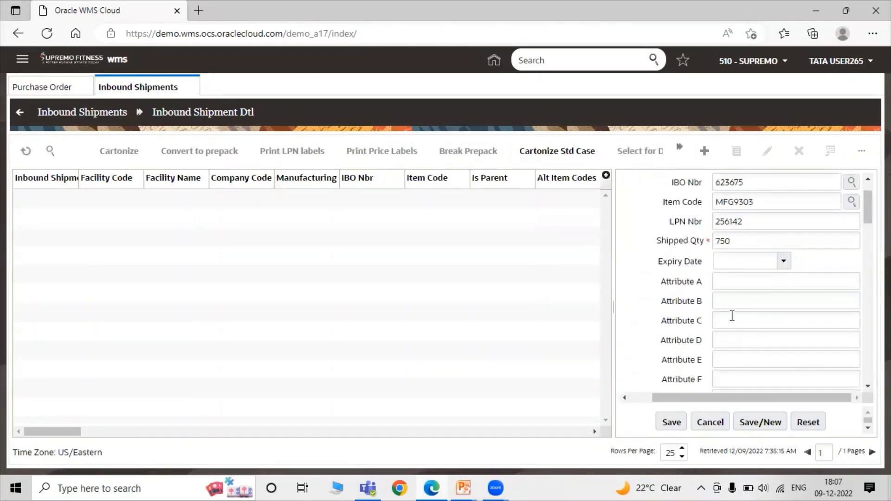
{"action": "double_click", "coordinate": [743, 240]}
{"action": "key", "text": "BackSpace"}
{"action": "type", "text": "5"}
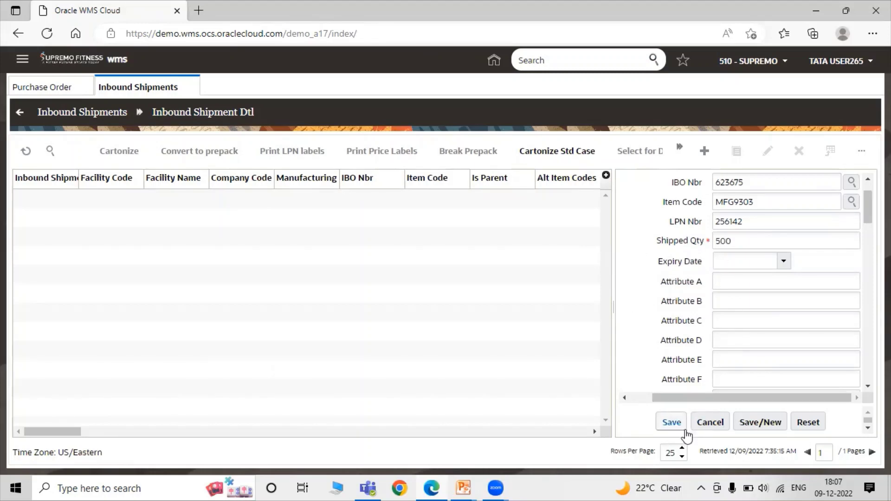
{"action": "left_click", "coordinate": [676, 423]}
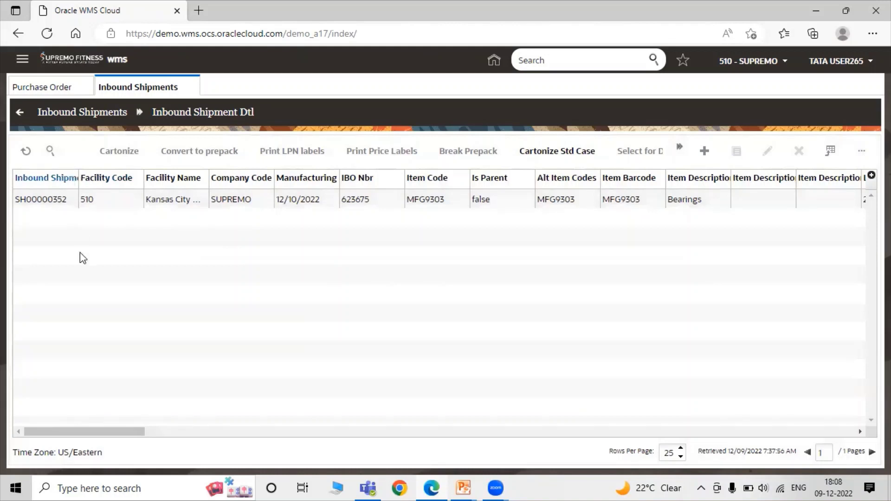
Step: Review the MFG9303 line's columns (LPN 256142, Not received, 500), then return to Inbound Shipments
{"action": "left_click_drag", "start_coordinate": [84, 432], "coordinate": [91, 431]}
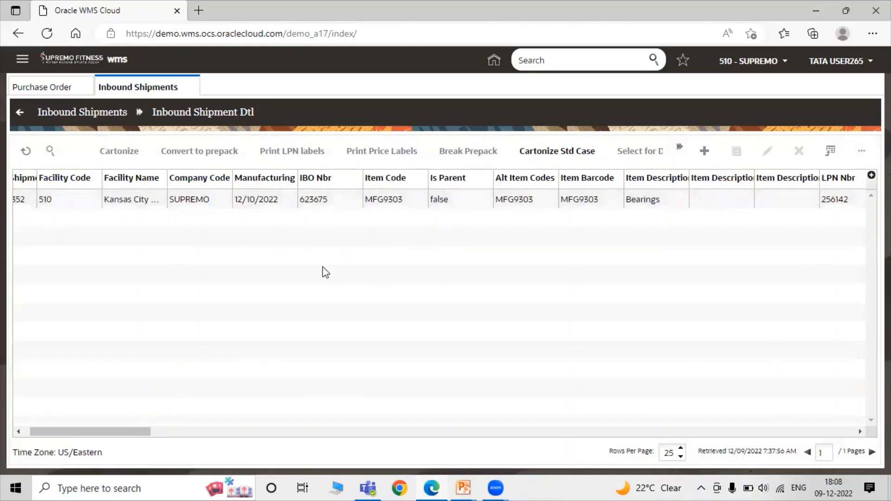
{"action": "left_click_drag", "start_coordinate": [119, 431], "coordinate": [233, 419]}
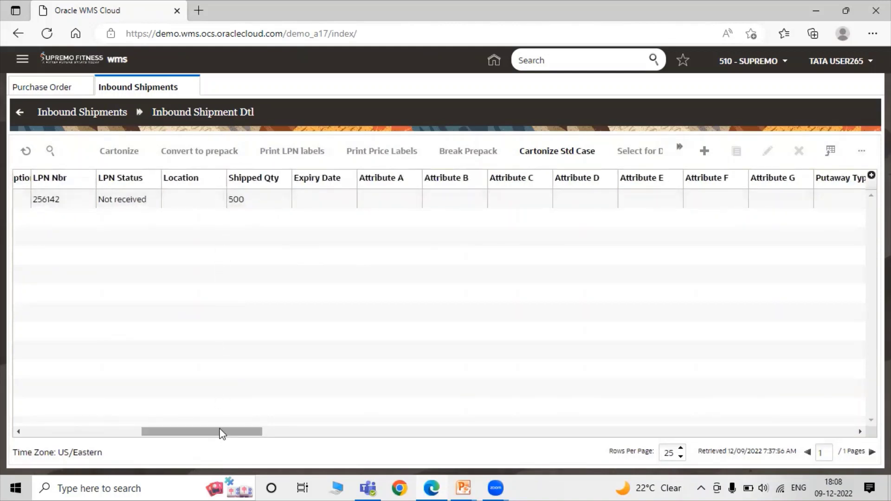
{"action": "left_click_drag", "start_coordinate": [223, 432], "coordinate": [32, 403]}
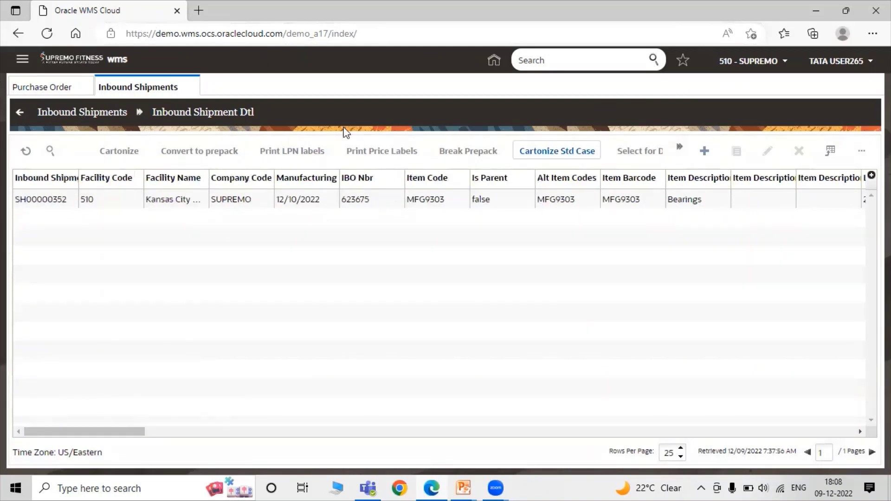
{"action": "left_click", "coordinate": [70, 113]}
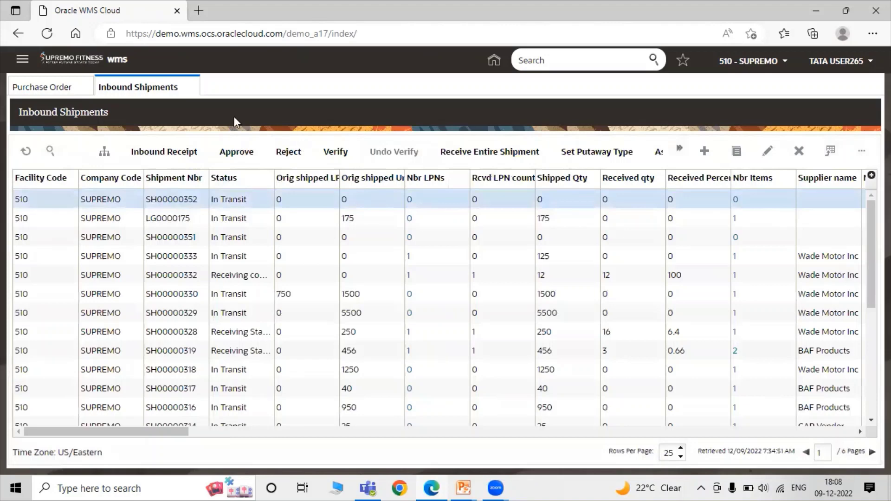
Step: Refresh the list and check SH00000352 shows 1 LPN, 500 shipped, IBO 623675, load LSH00000352
{"action": "left_click", "coordinate": [29, 148]}
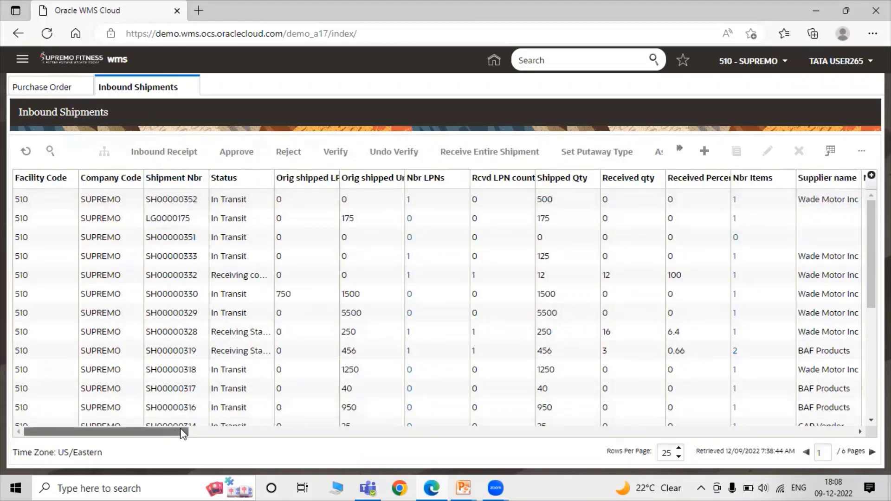
{"action": "left_click_drag", "start_coordinate": [183, 431], "coordinate": [342, 408]}
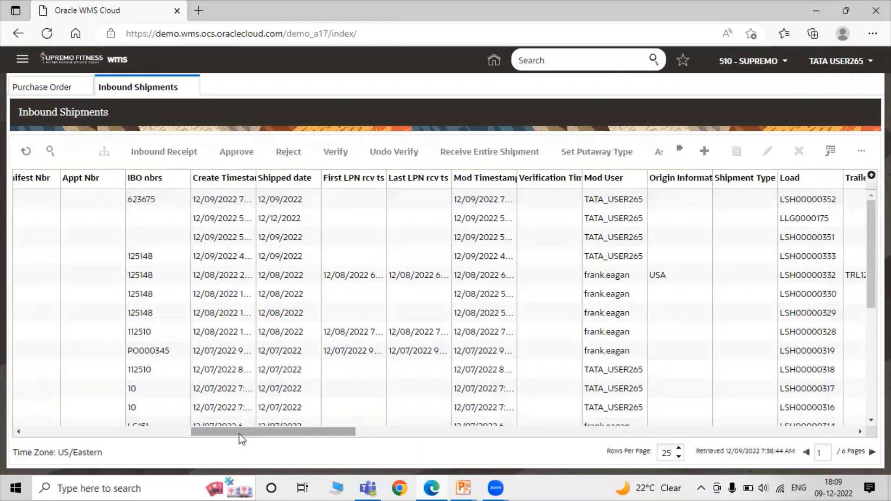
{"action": "left_click_drag", "start_coordinate": [239, 433], "coordinate": [71, 433]}
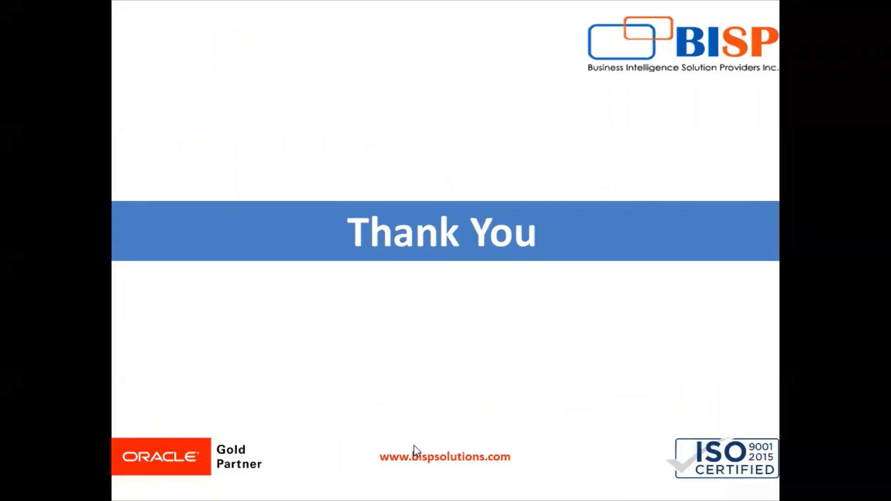